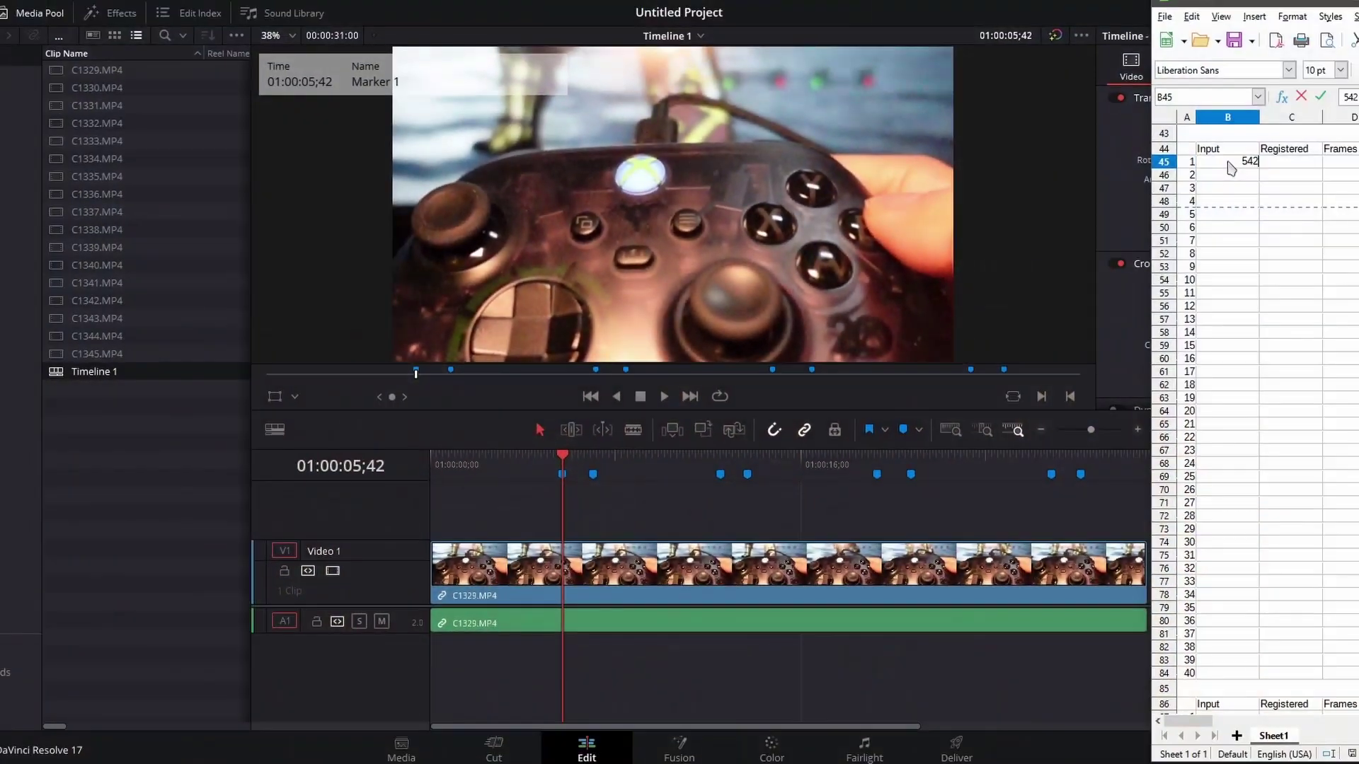
Step: Complete run 1 of the 120Hz table with Registered 701, and fill run 2 with Input 1232 and Registered 1341
key("Tab")
type("701")
key("Return")
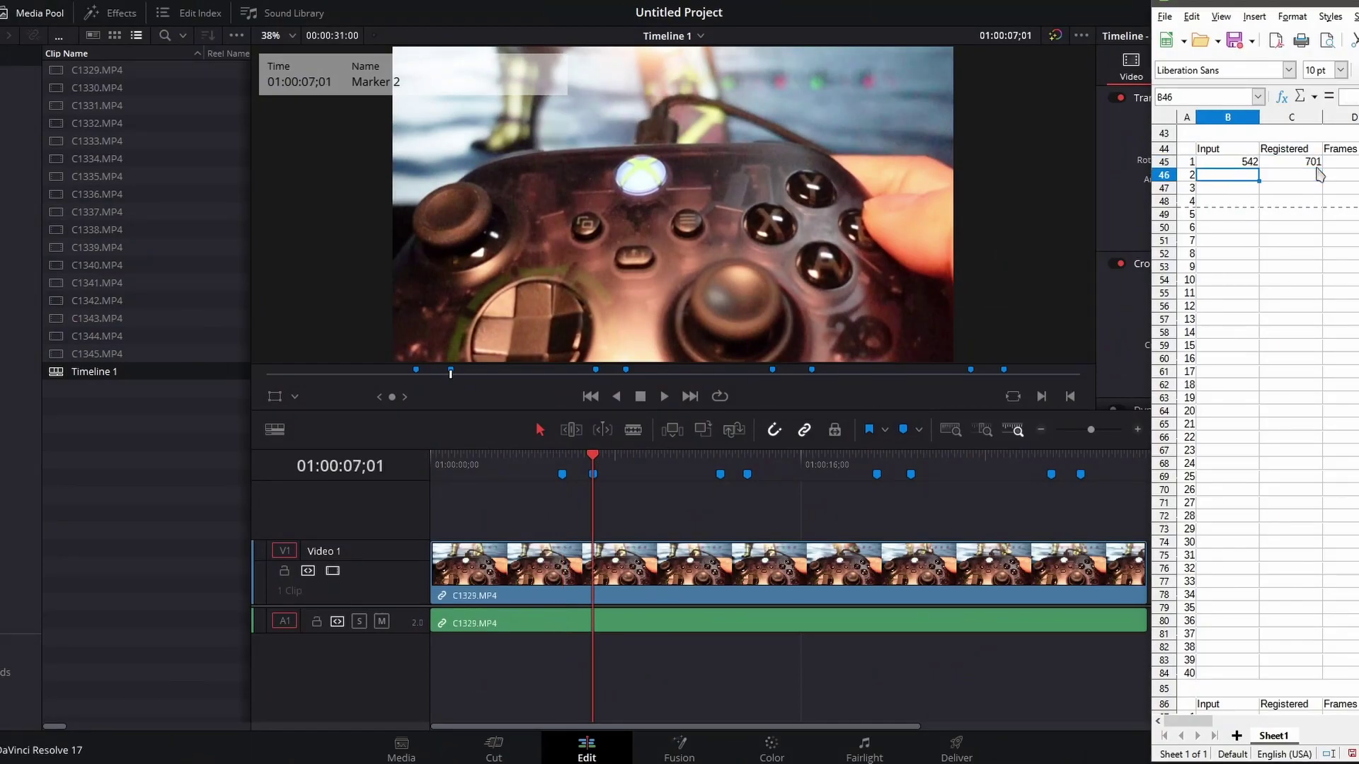
type("1232")
key("Tab")
type("1341")
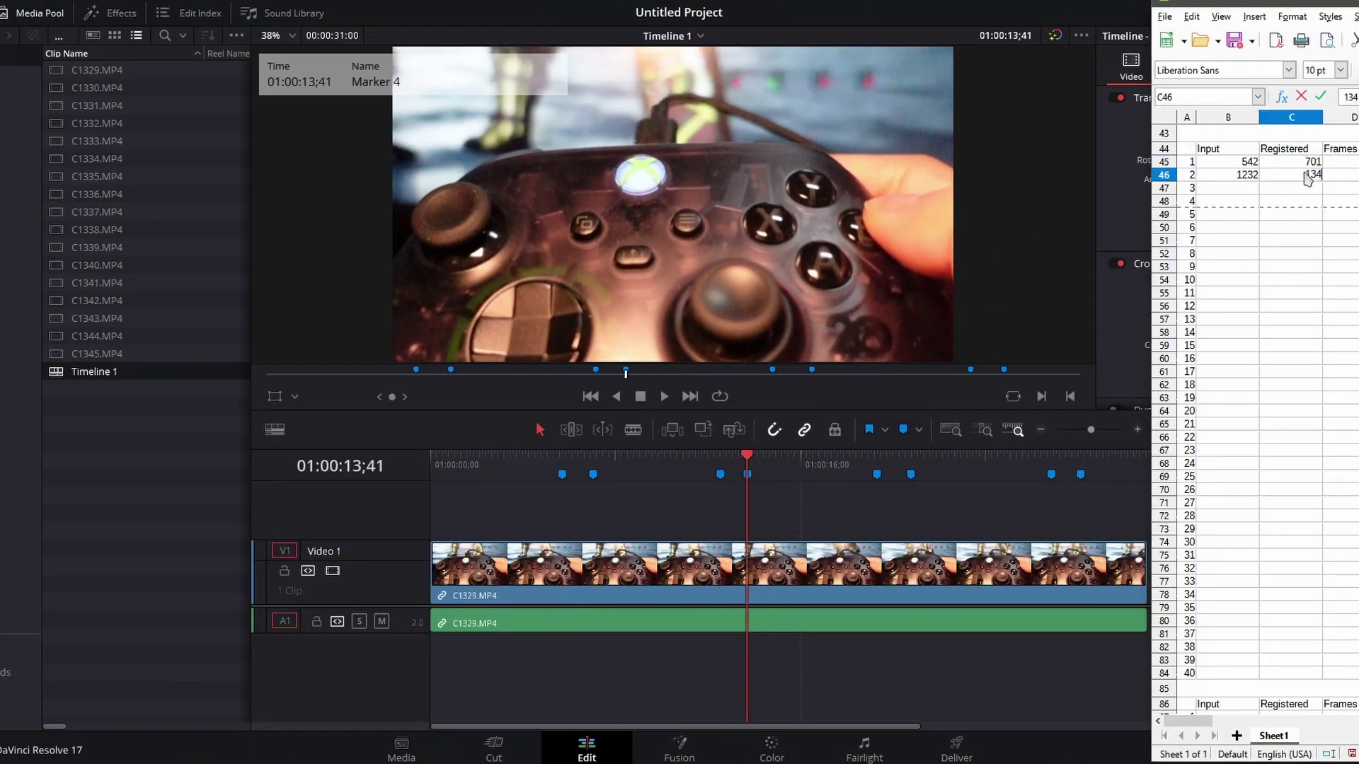
key("Return")
Step: Fill 120Hz run 3 with Input 1917 and Registered 2046, and run 4 with Input 2649 and Registered 2806
type("1917")
key("Tab")
type("204")
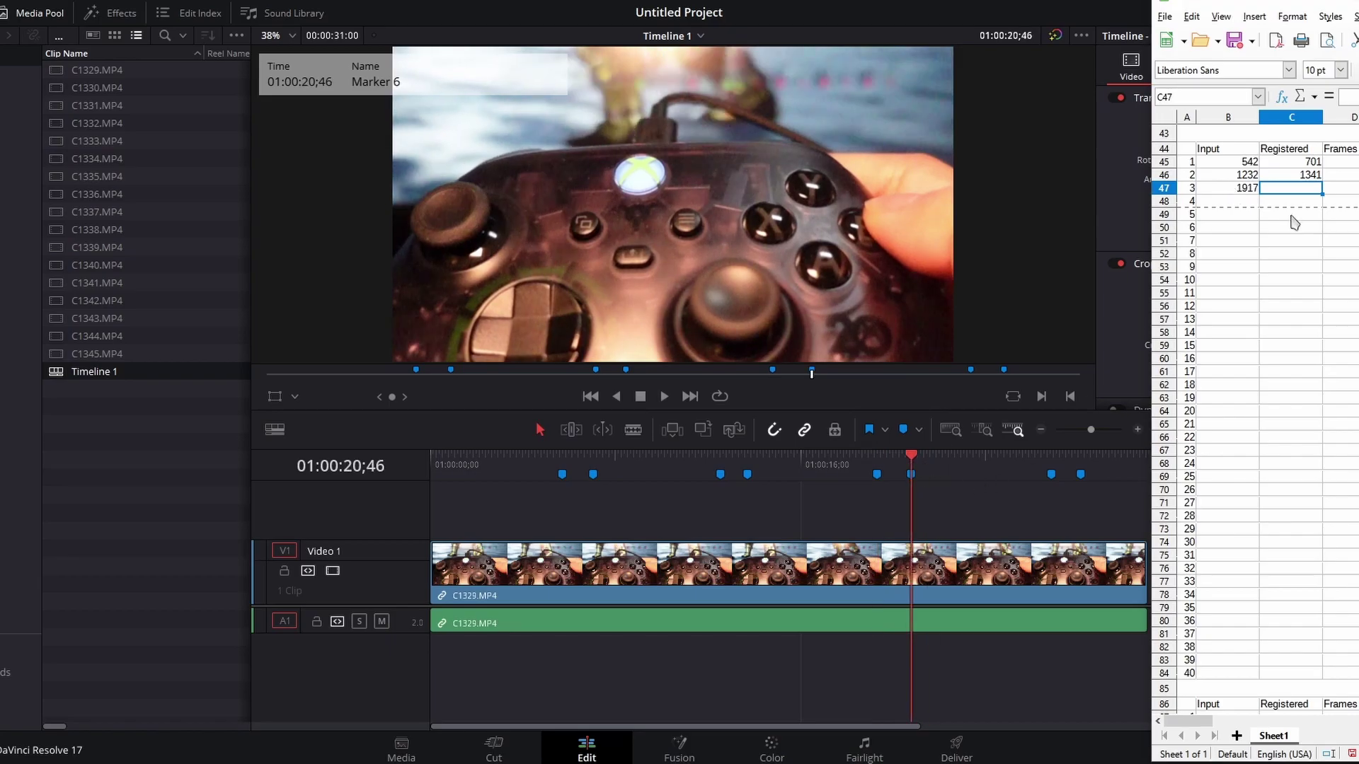
key("Return")
type("2649")
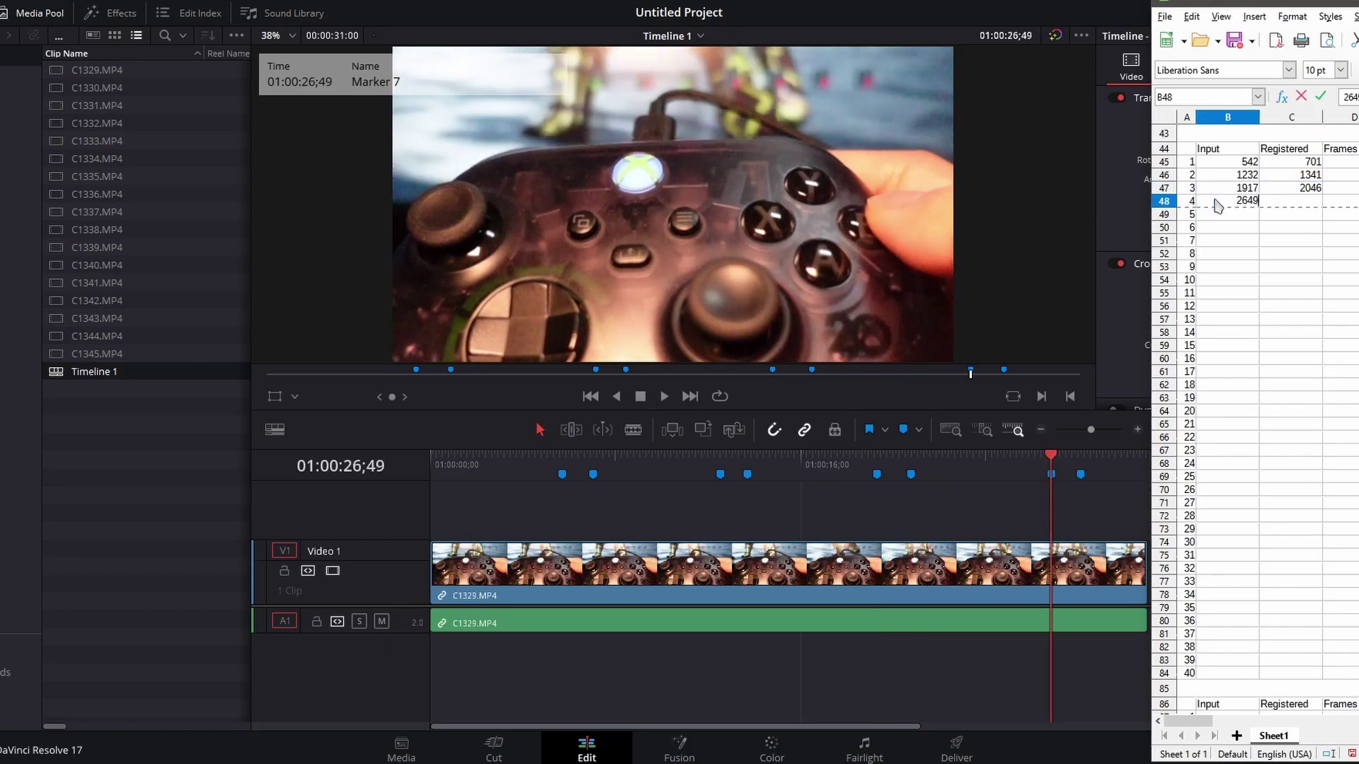
key("Tab")
type("2806")
key("Return")
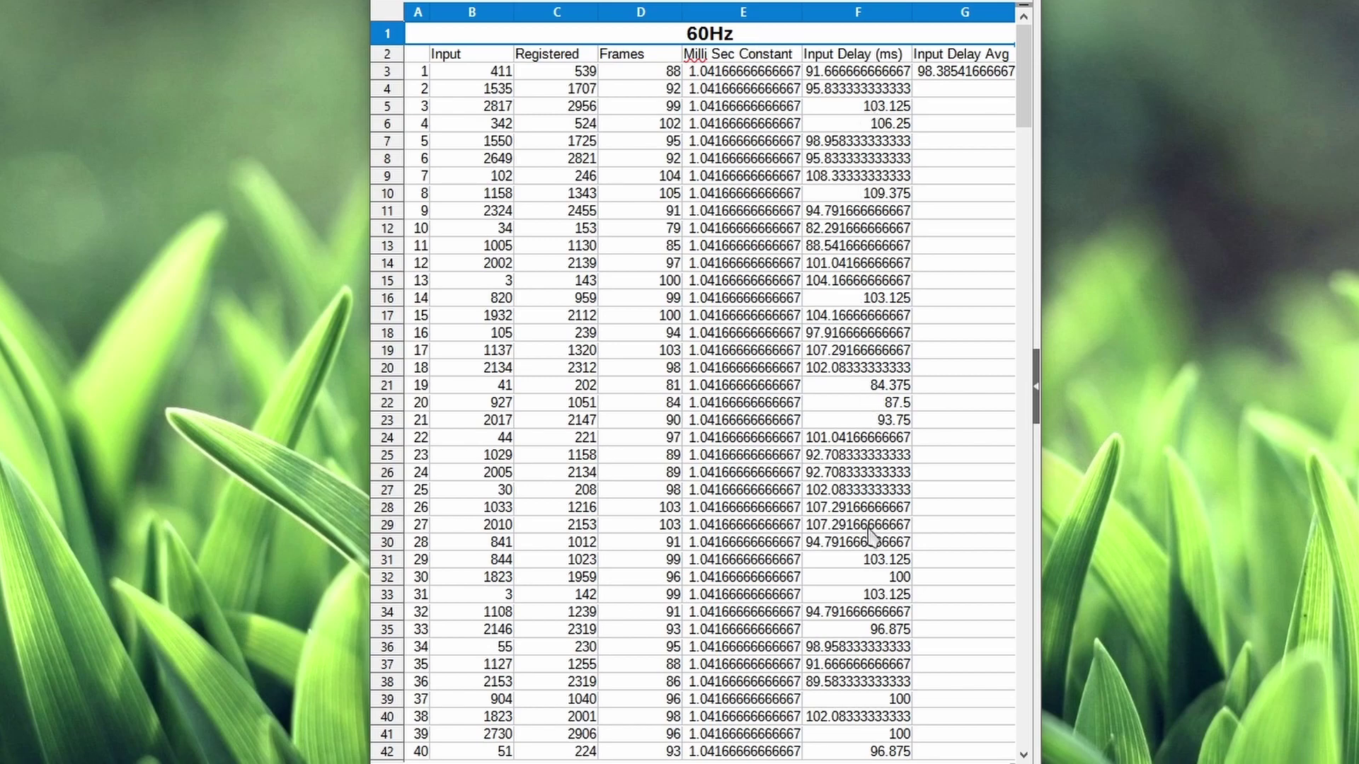
Step: Examine the lowest and highest input delays in the 60Hz table and their average
left_click(840, 230)
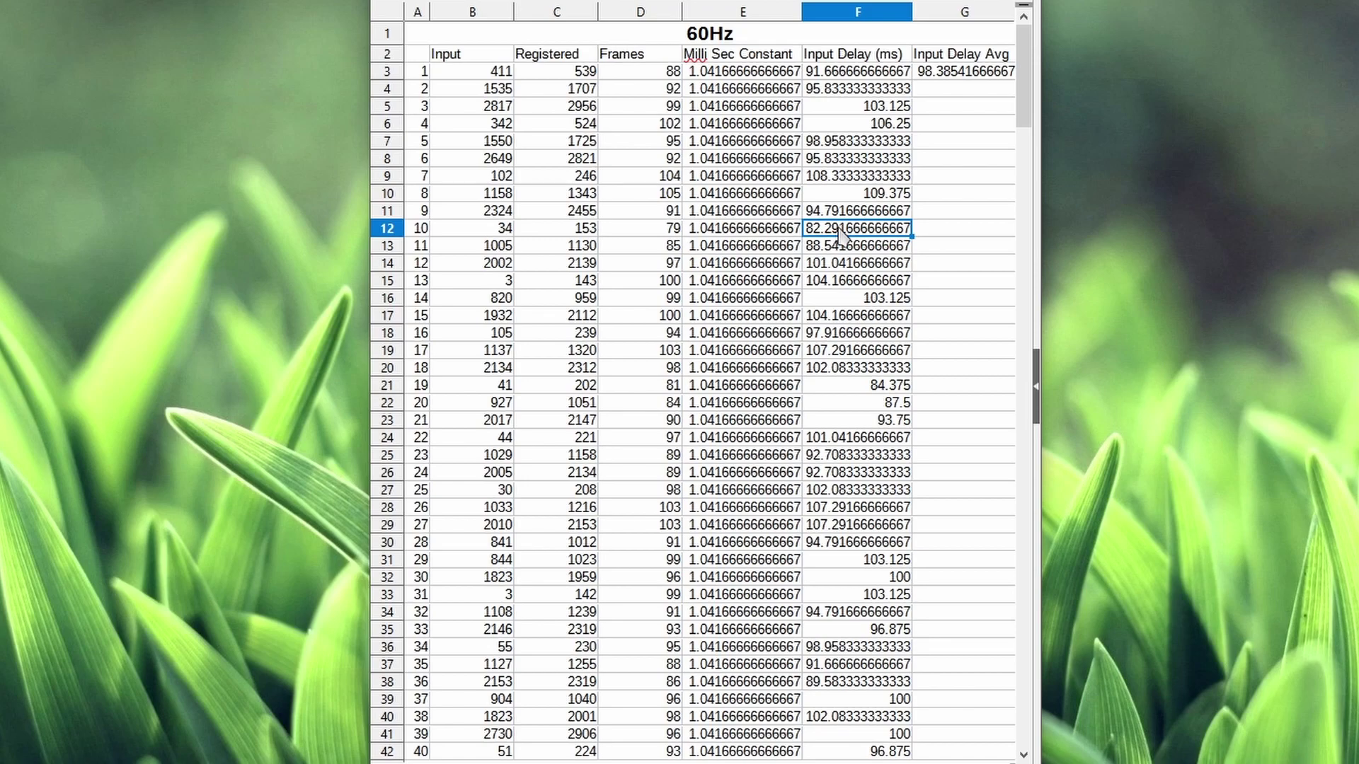
left_click(898, 195)
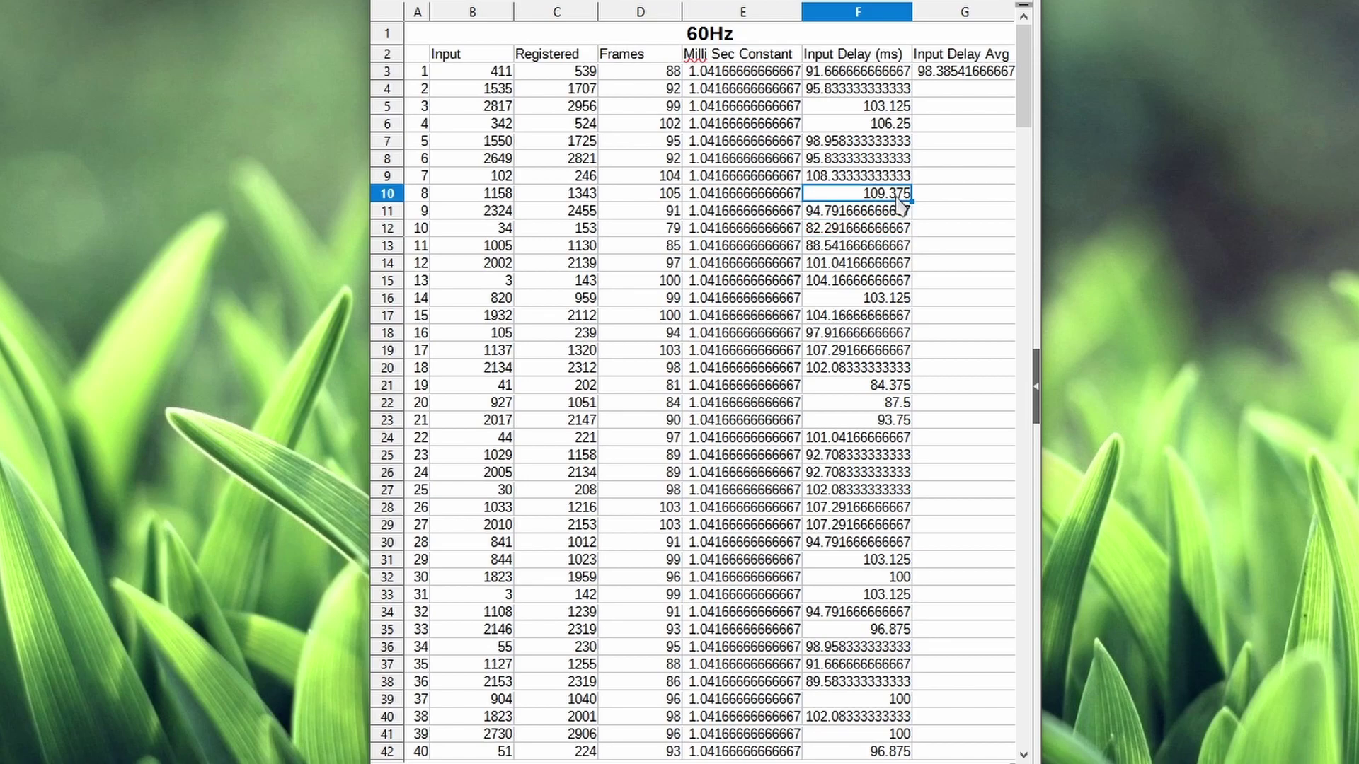
left_click(956, 74)
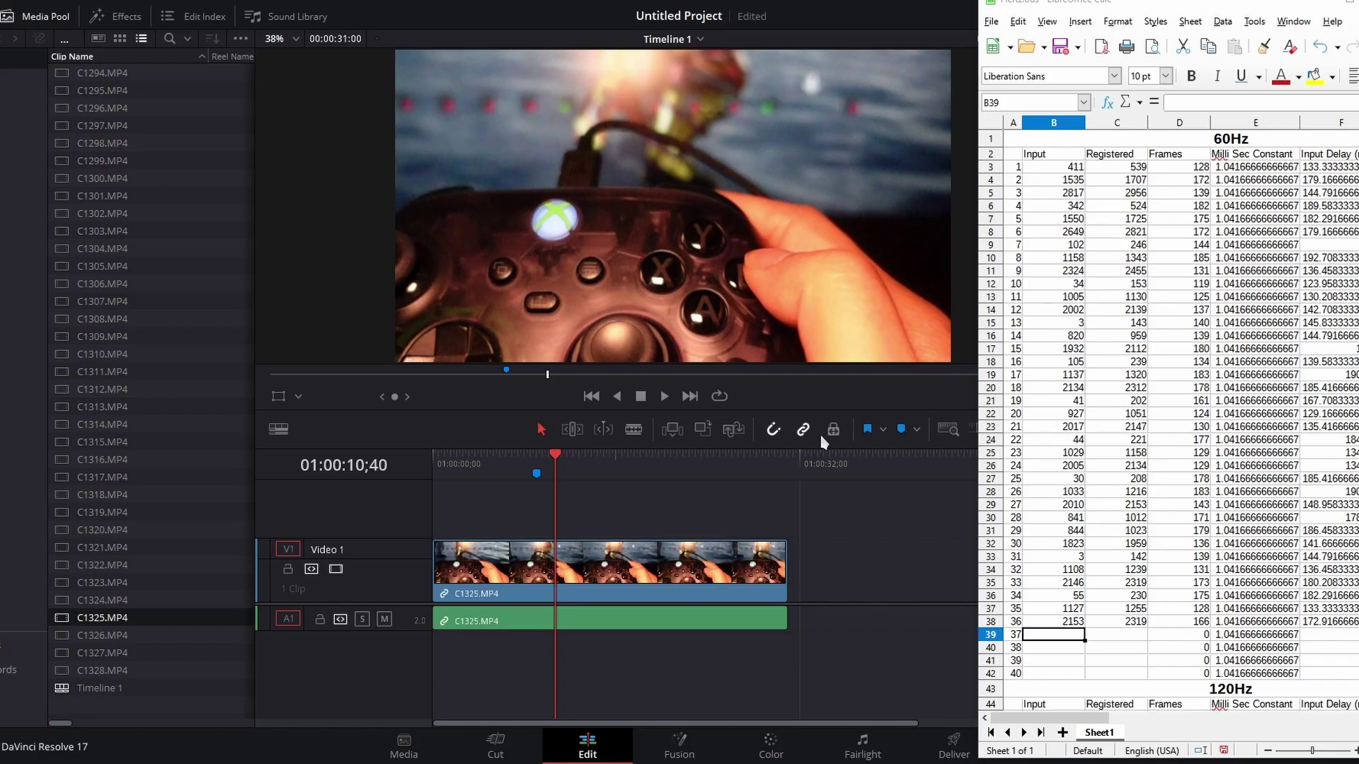
Step: Add a marker to the C1325.MP4 timeline at the playhead position 01:00:10;40
left_click(901, 429)
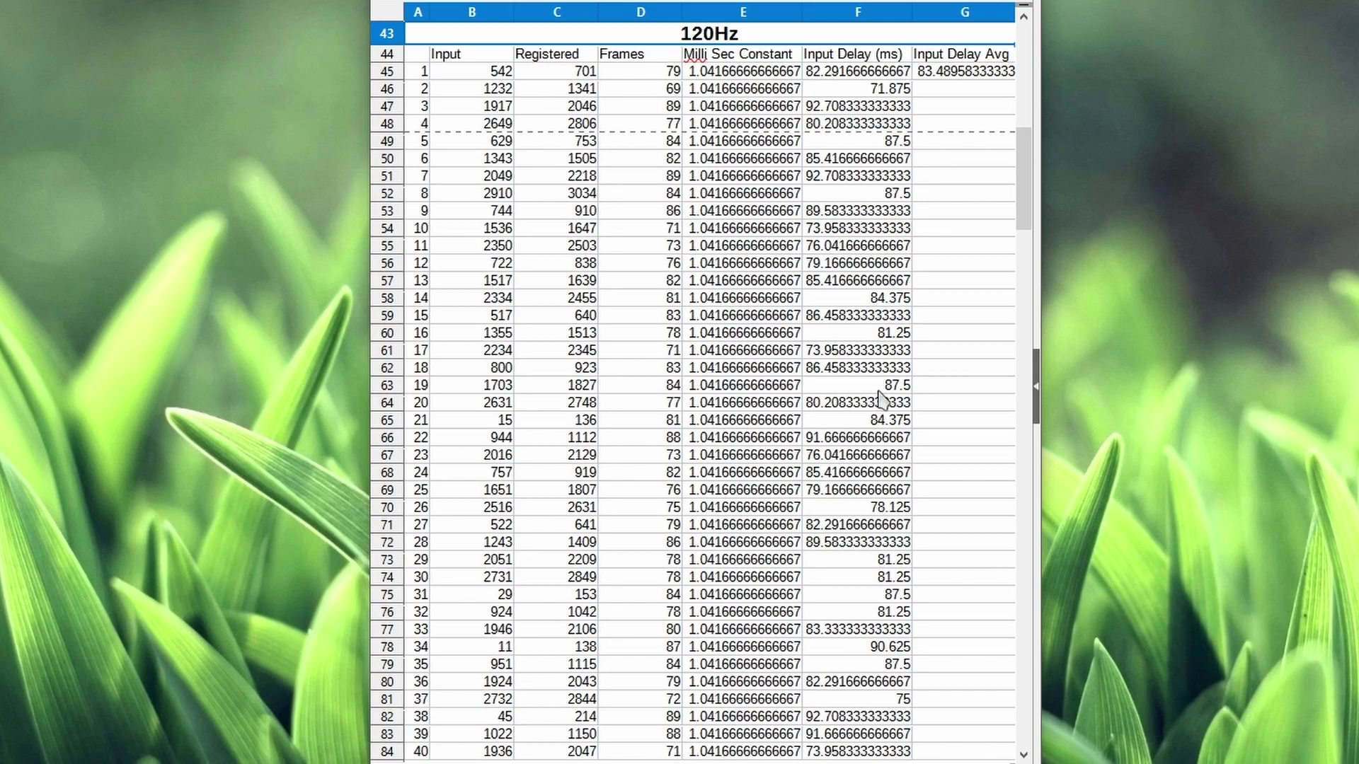
Step: Examine the lowest and highest input delays in the 120Hz table and their average
left_click(898, 90)
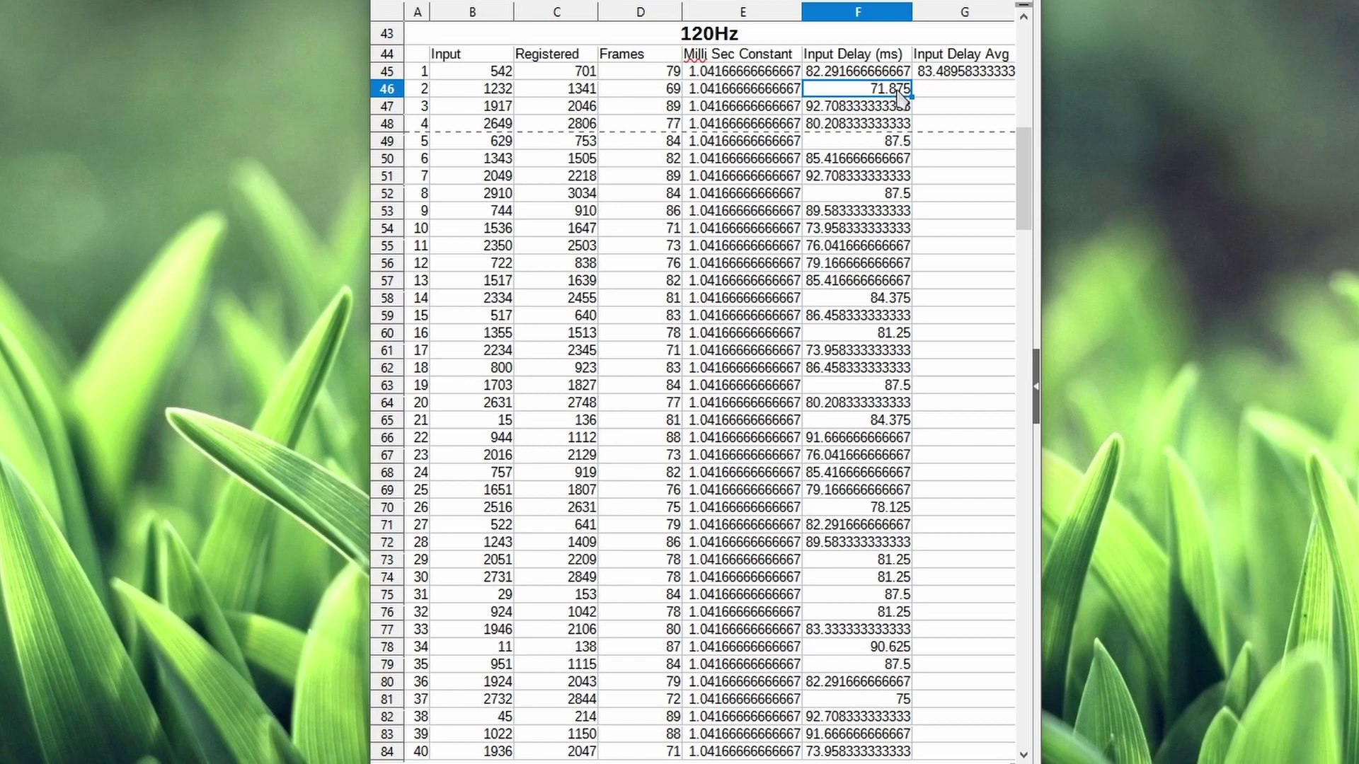
left_click(891, 107)
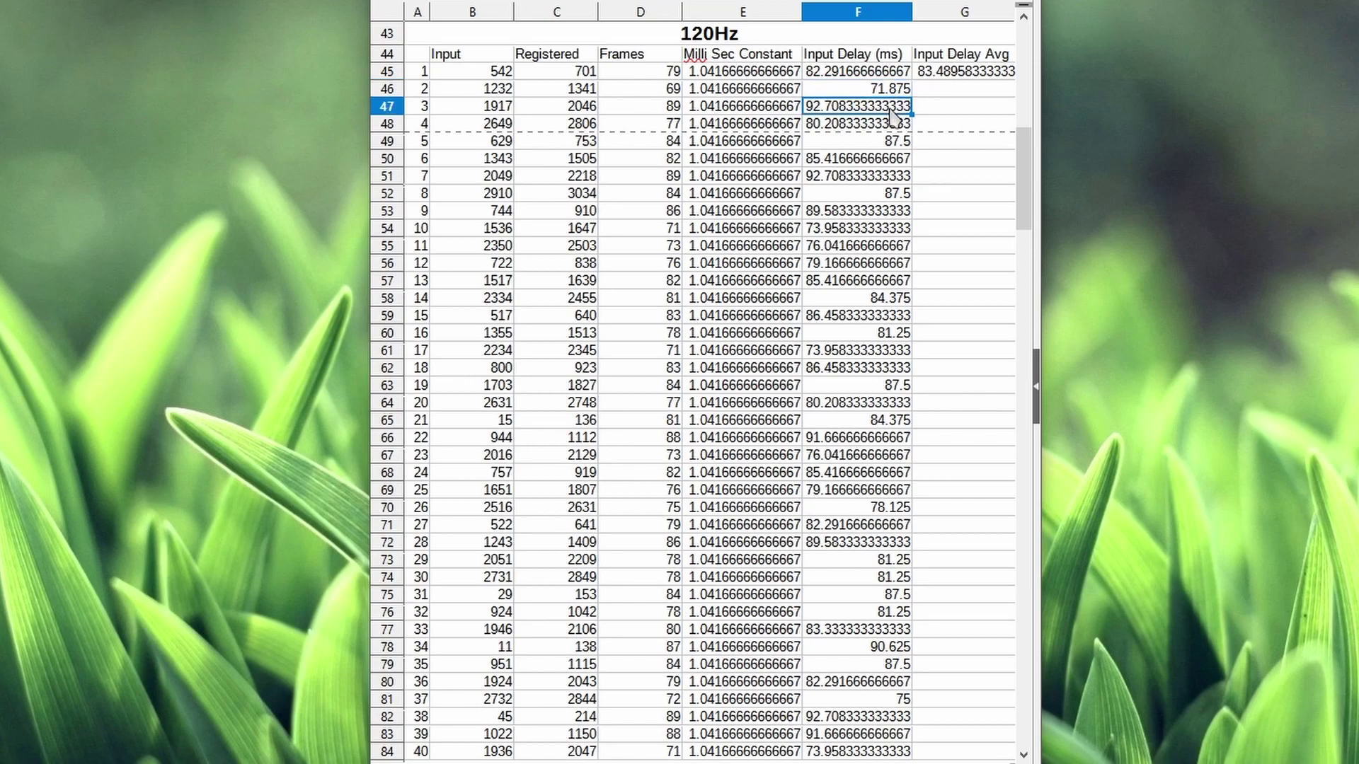
left_click(959, 56)
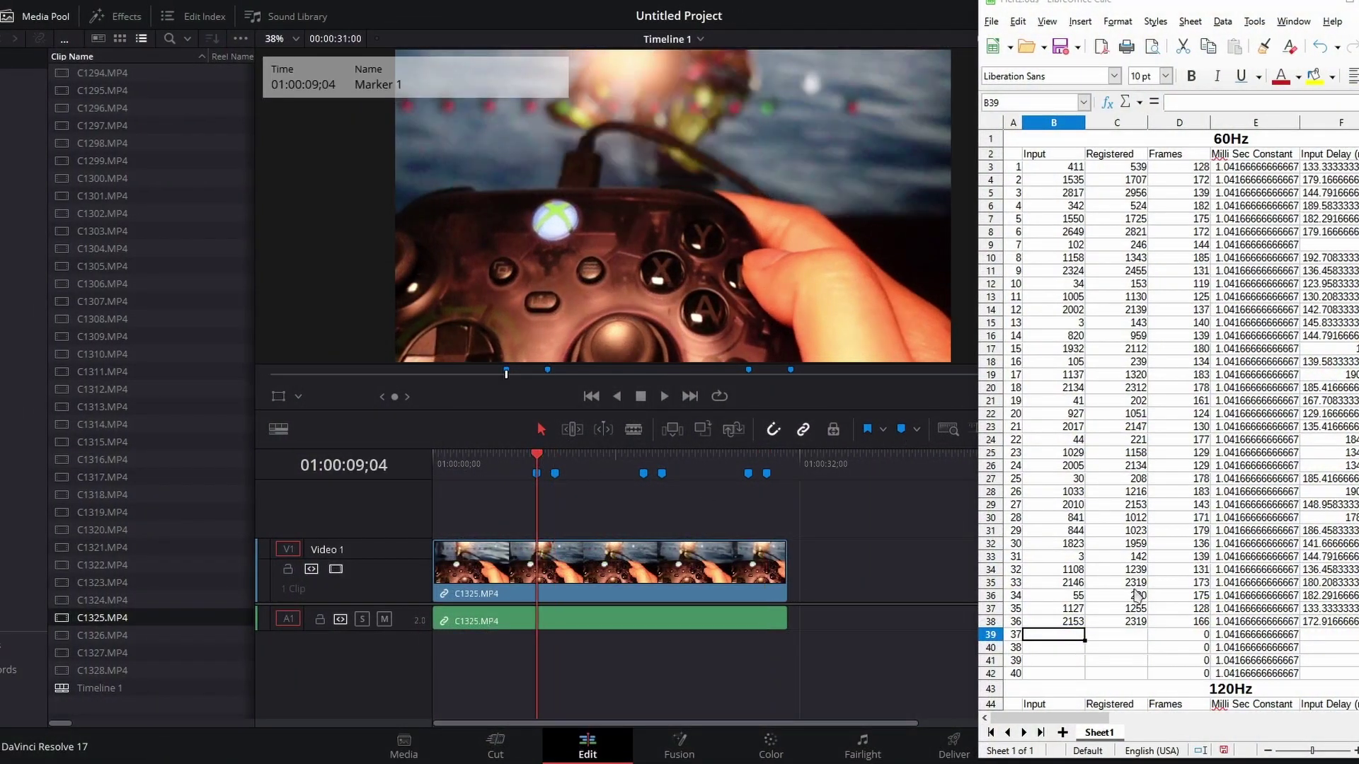
Step: Record the first two marker times for run 37 of the 60Hz table as Input 904 and Registered 1040
type("904")
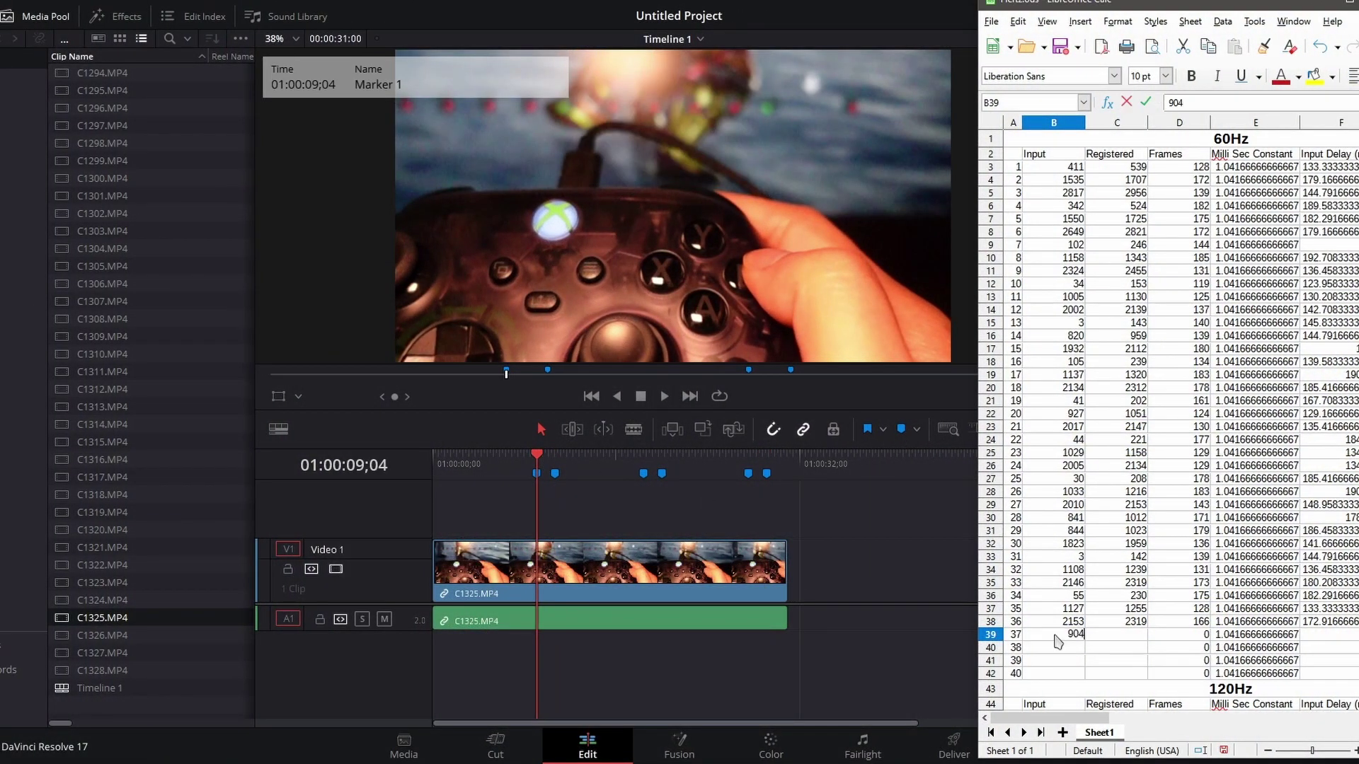
key("Tab")
left_click(555, 473)
left_click(1117, 635)
type("1040")
key("Return")
Step: Record the third marker's time, 1823, as Input for 60Hz run 38, and go to the fourth marker for its Registered value
left_click(643, 473)
left_click(1054, 648)
type("1823")
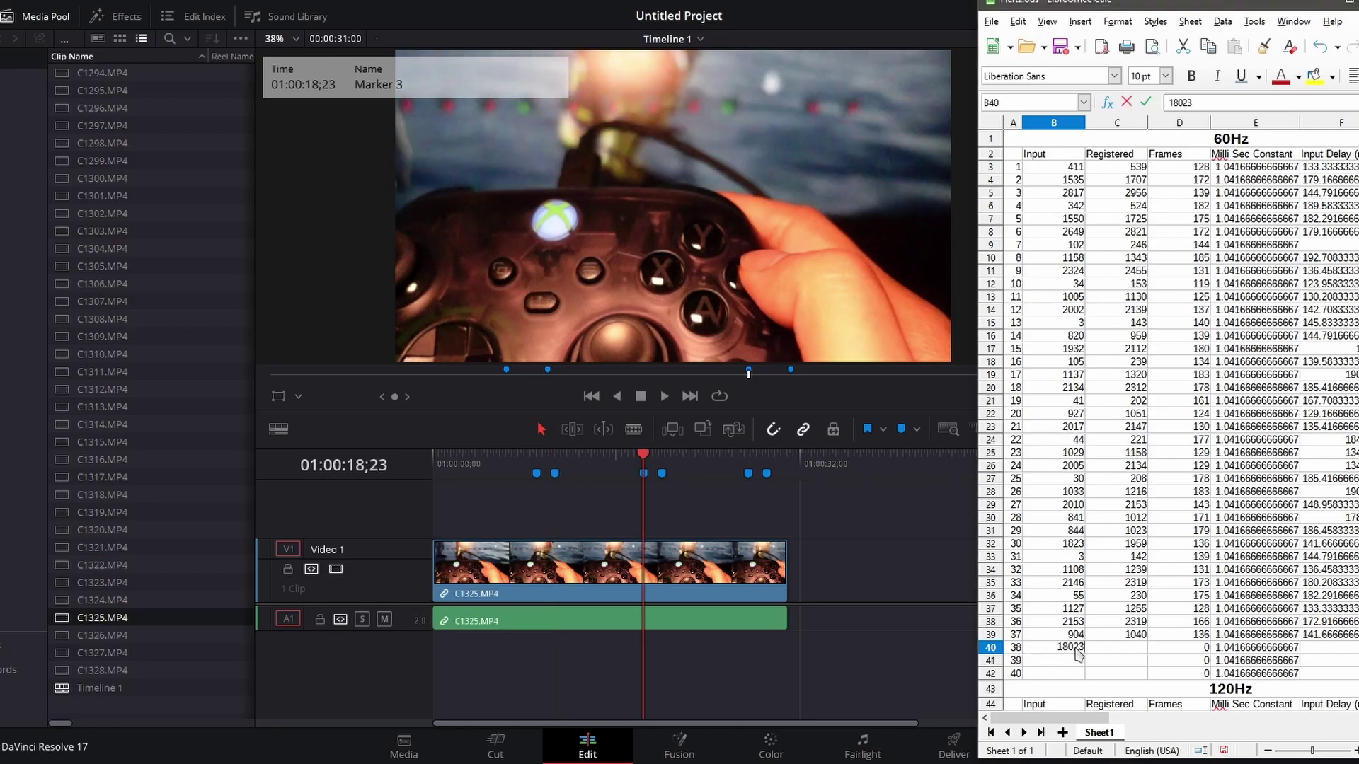
key("Tab")
left_click(662, 472)
left_click(1117, 650)
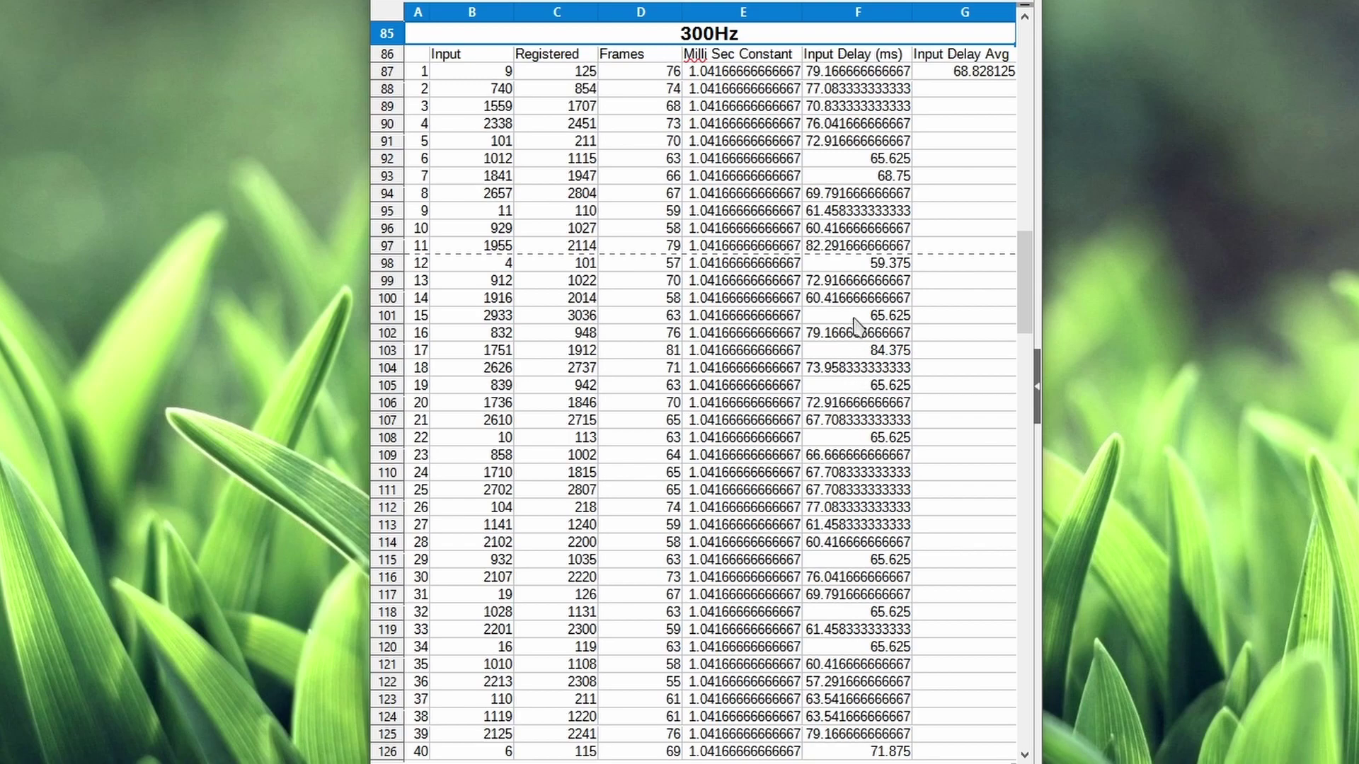
Step: Examine the lowest and highest input delays in the 300Hz table and their average
left_click(889, 269)
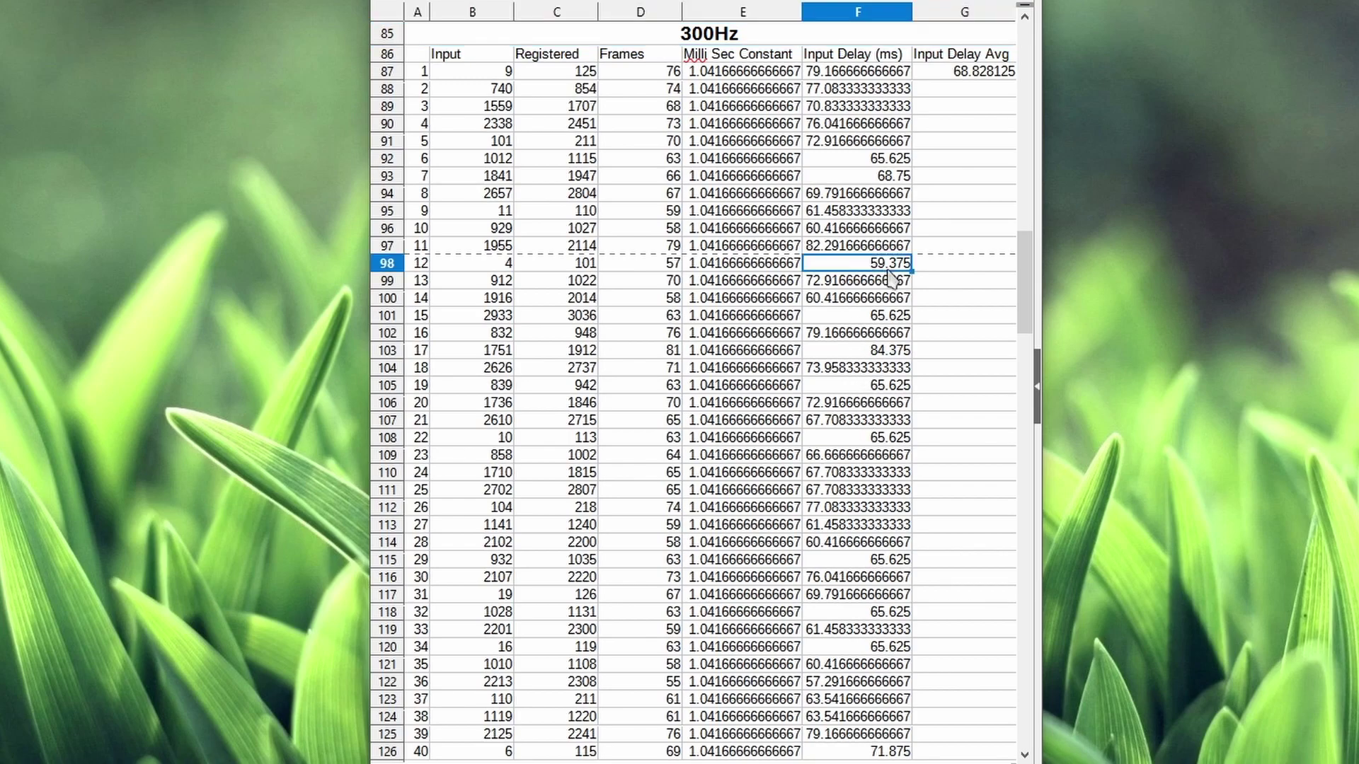
left_click(882, 337)
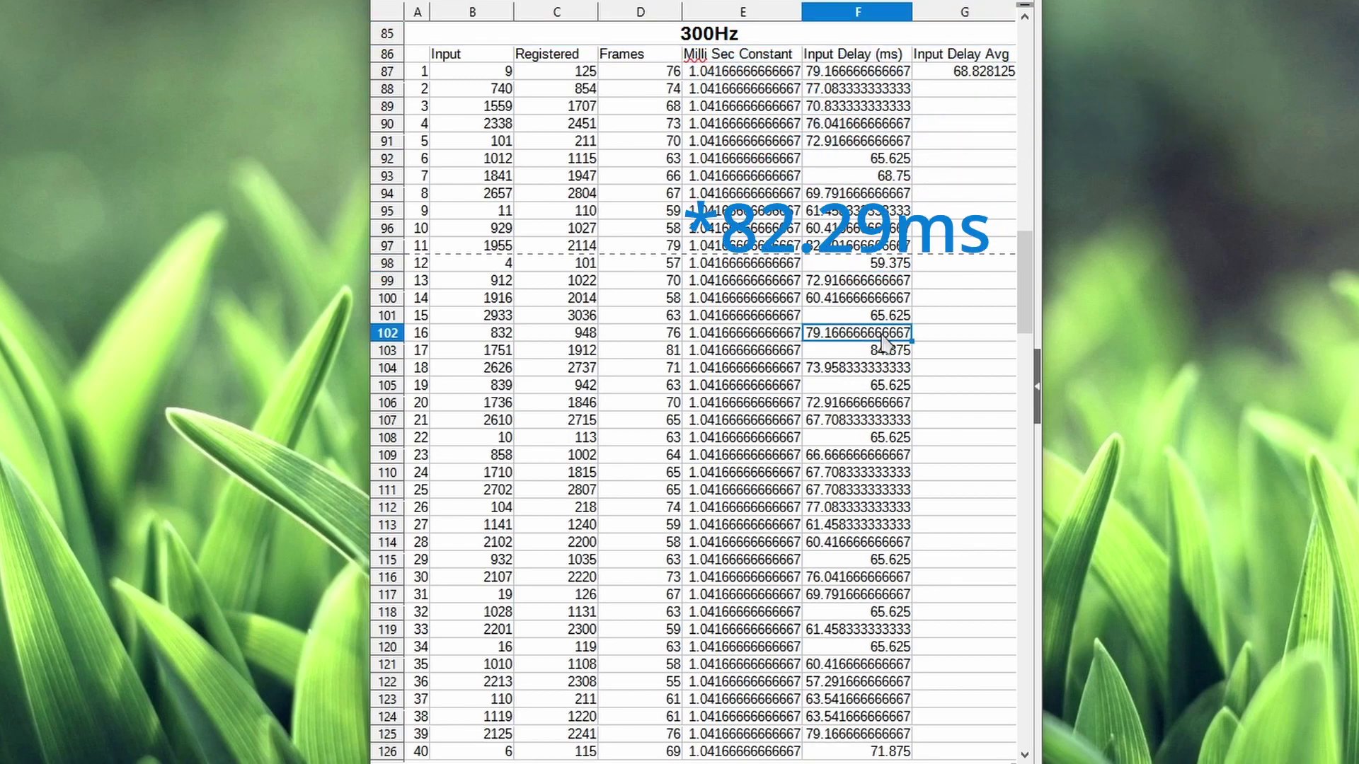
left_click(1004, 59)
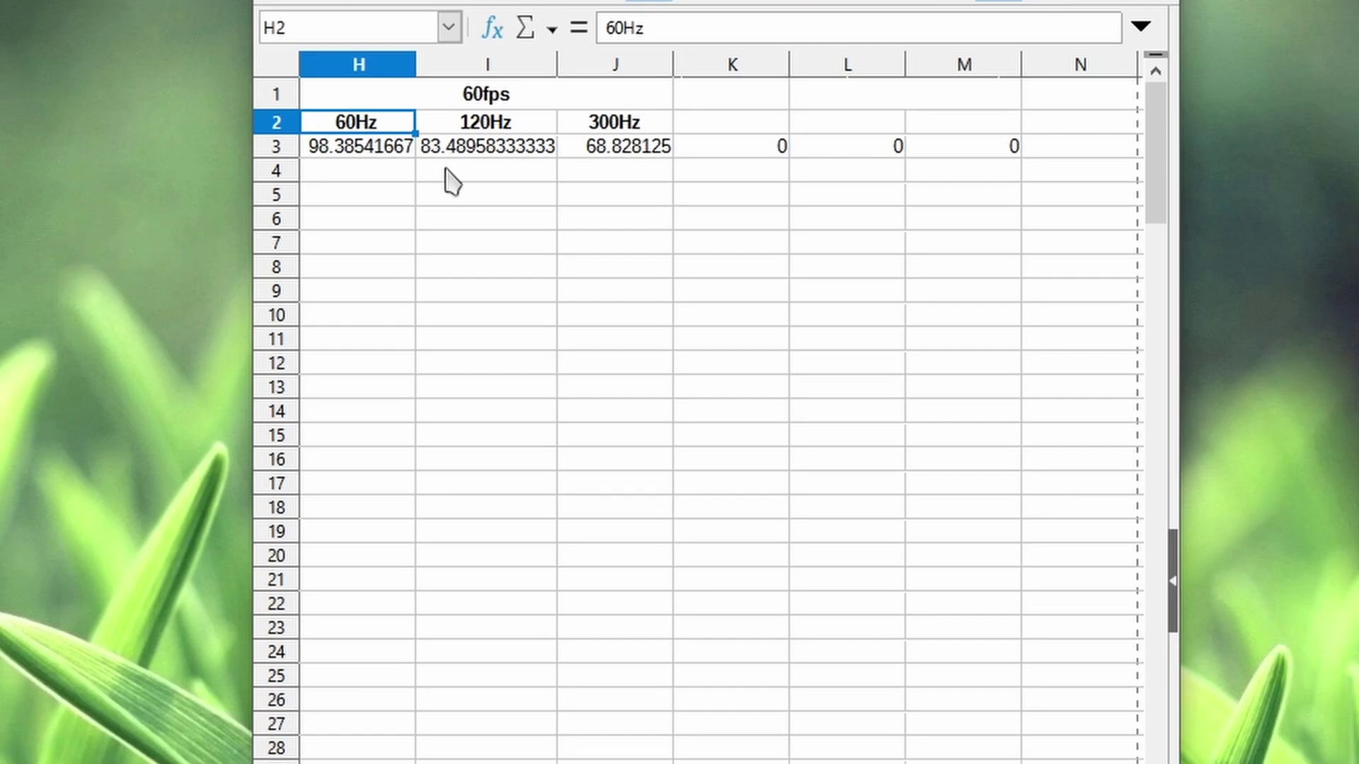
Step: Compare the average input delays for 60Hz, 120Hz and 300Hz in the 60fps summary
left_click(503, 126)
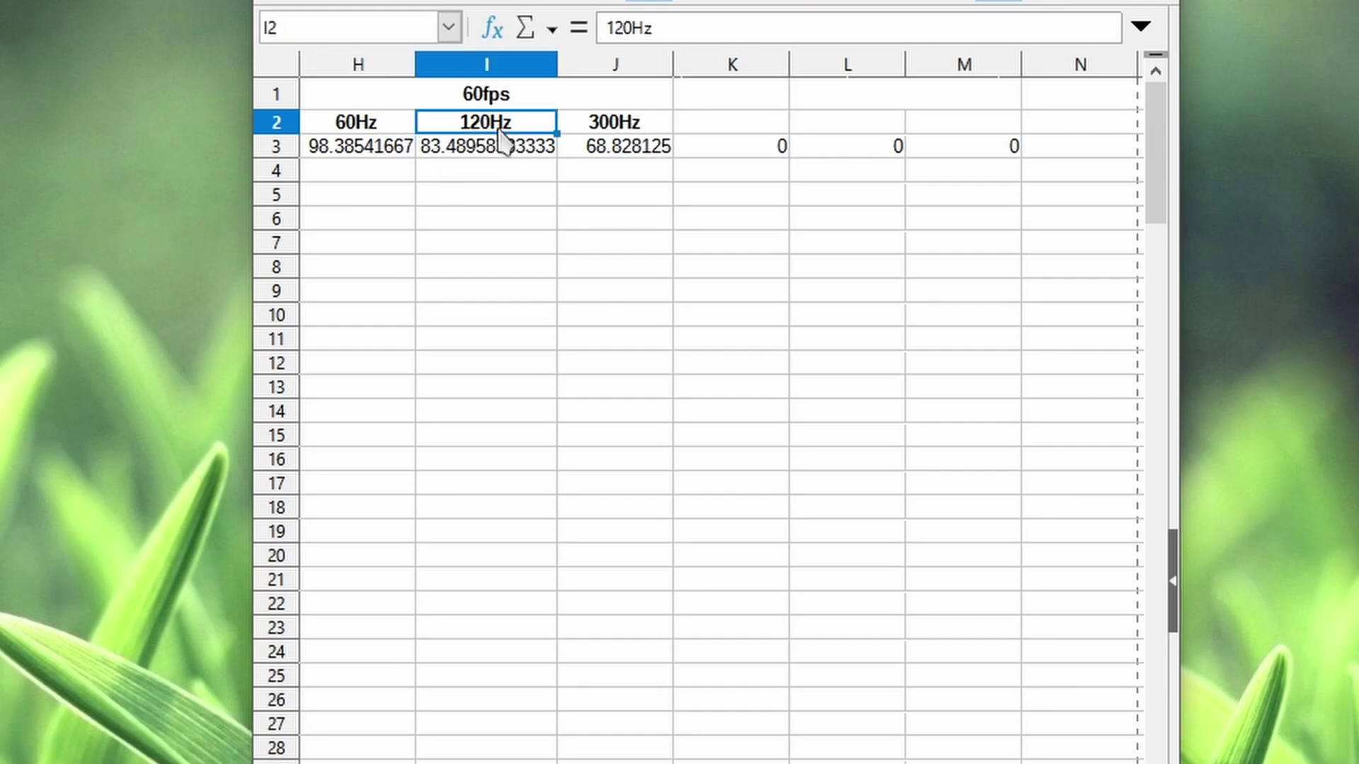
left_click(606, 131)
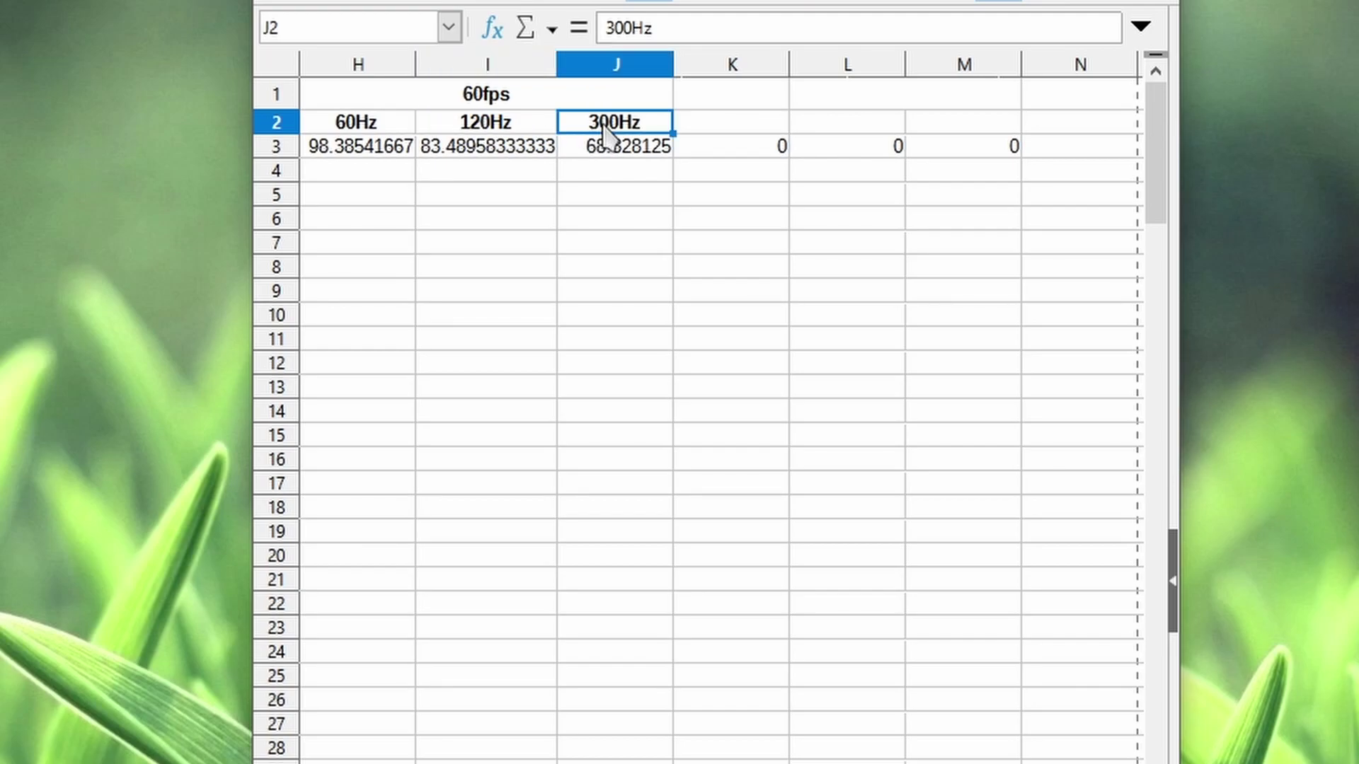
left_click(397, 135)
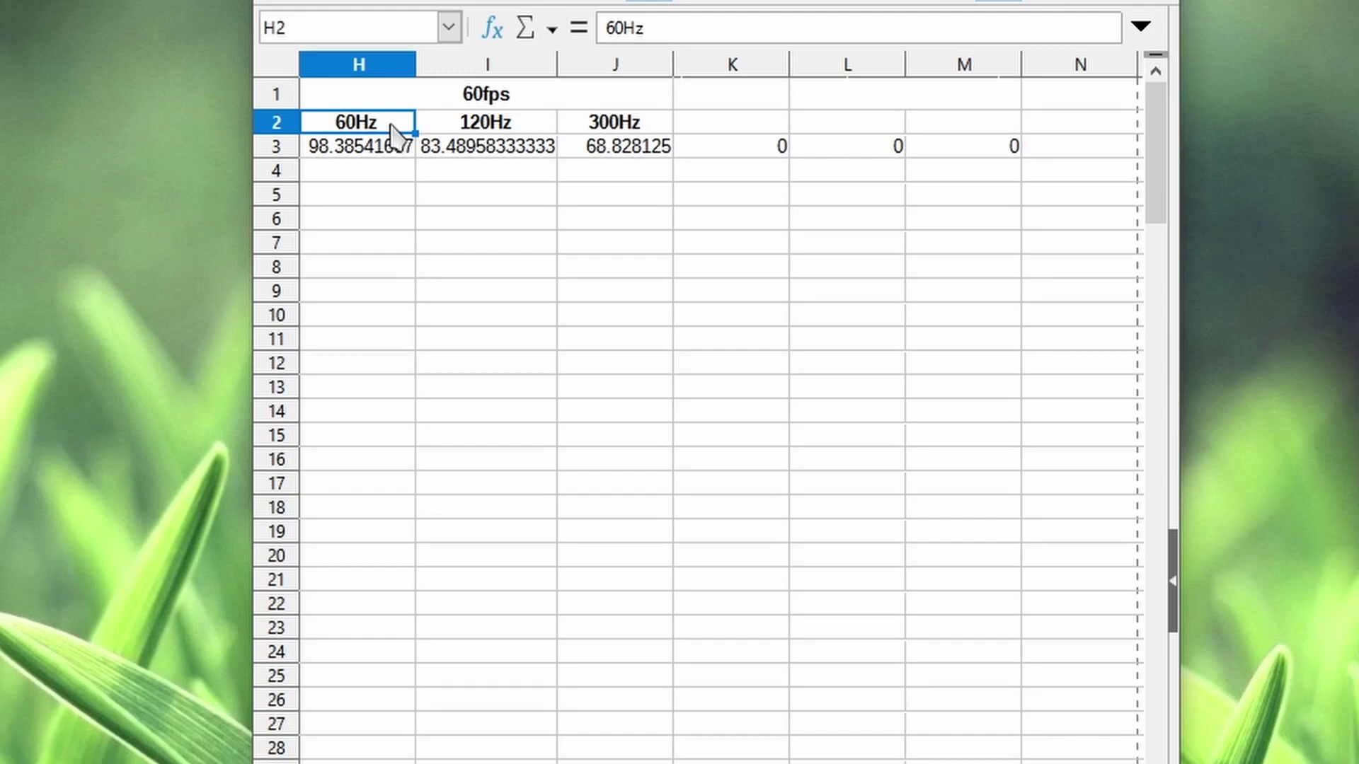
left_click(630, 126)
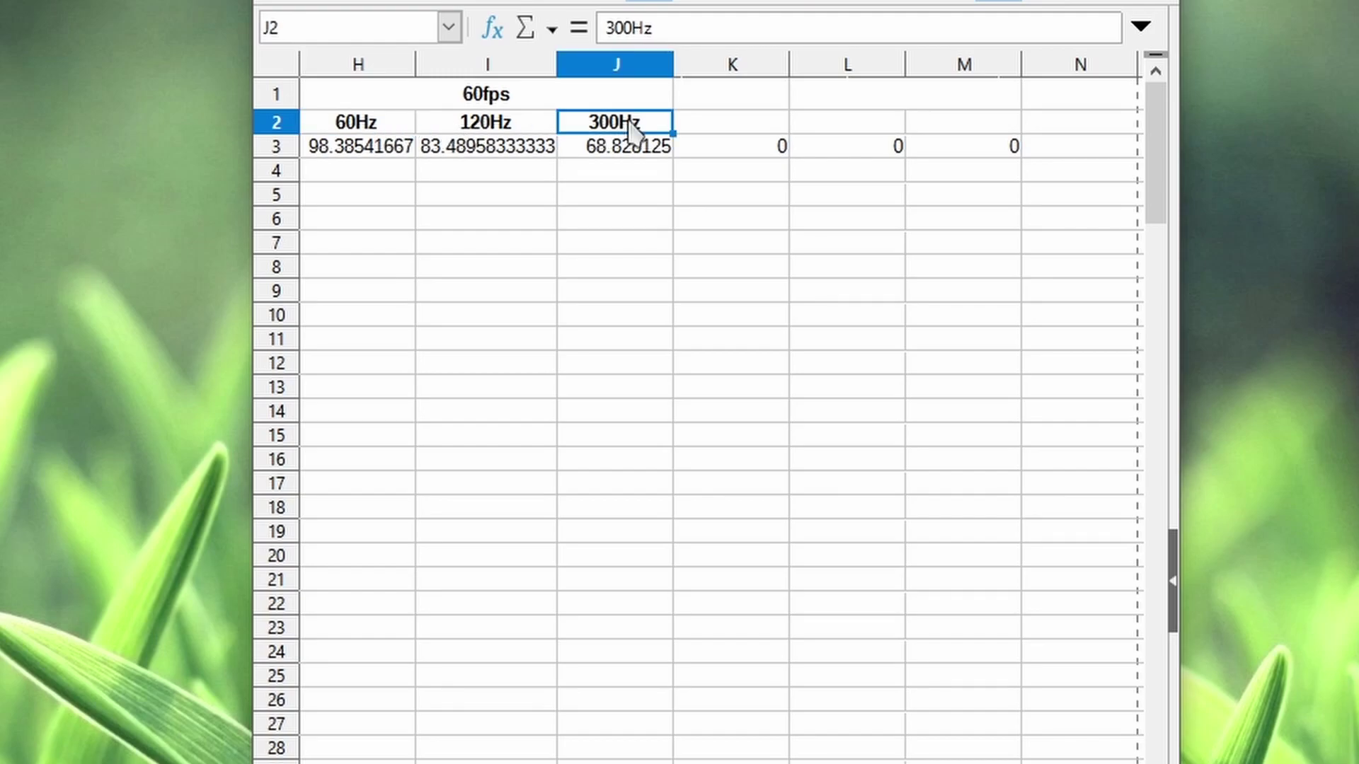